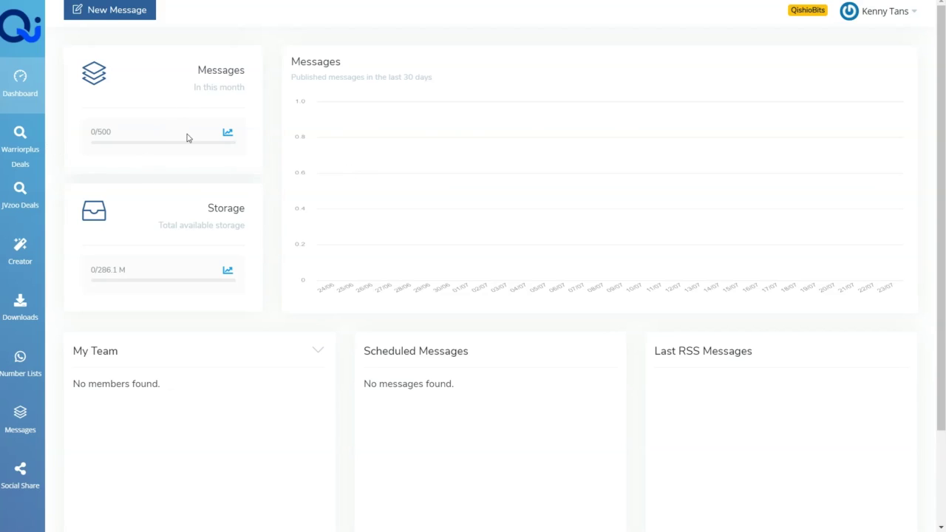
Step: Open the JVZoo deals list and switch it to 100 rows per page
left_click(24, 194)
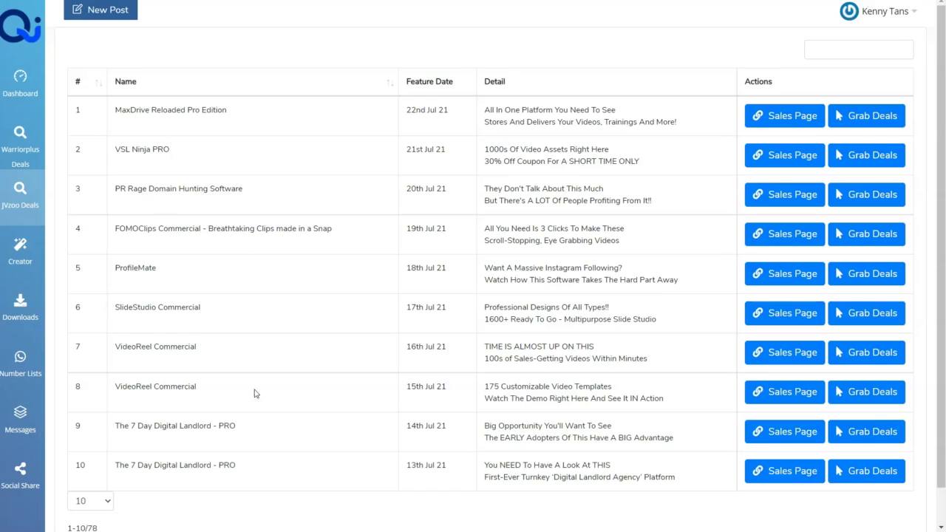
scroll(140, 469, "down", 1)
left_click(104, 462)
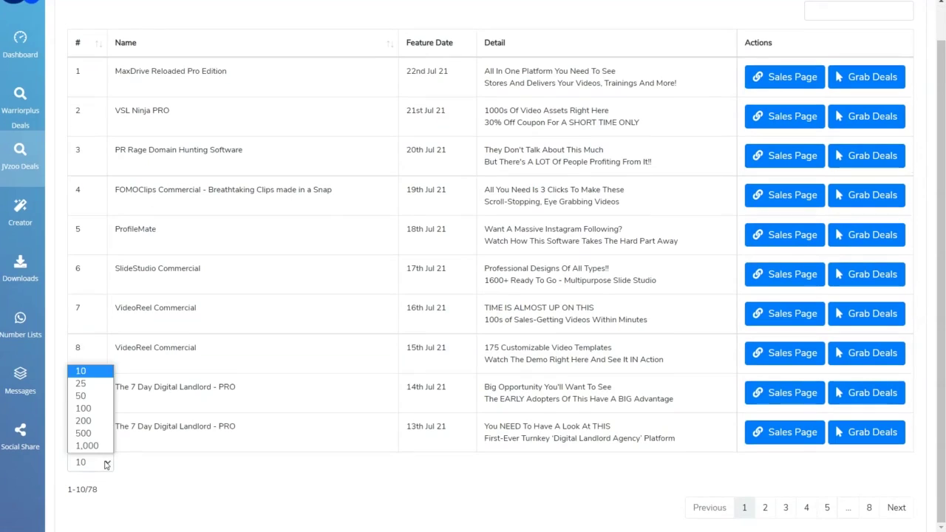
left_click(90, 412)
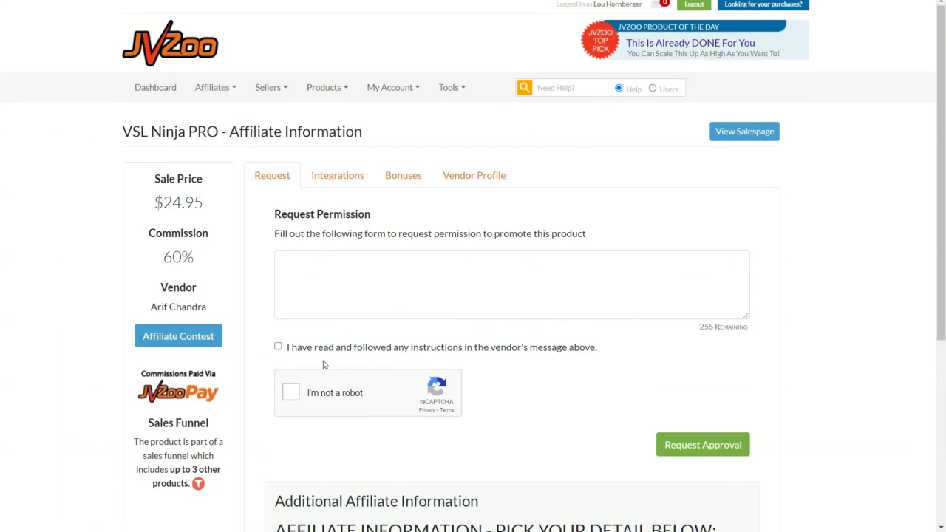
Step: Tick the 'I have read' agreement and the reCAPTCHA box on the VSL Ninja PRO request
left_click(278, 346)
left_click(290, 393)
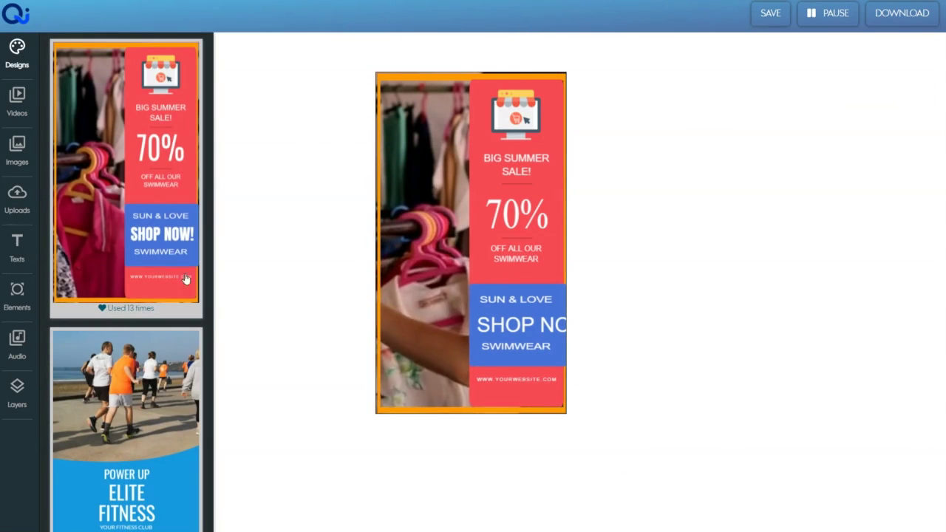
Step: Scroll down and back up through the Creator's Designs panel of templates
scroll(134, 294, "down", 9)
scroll(134, 294, "down", 12)
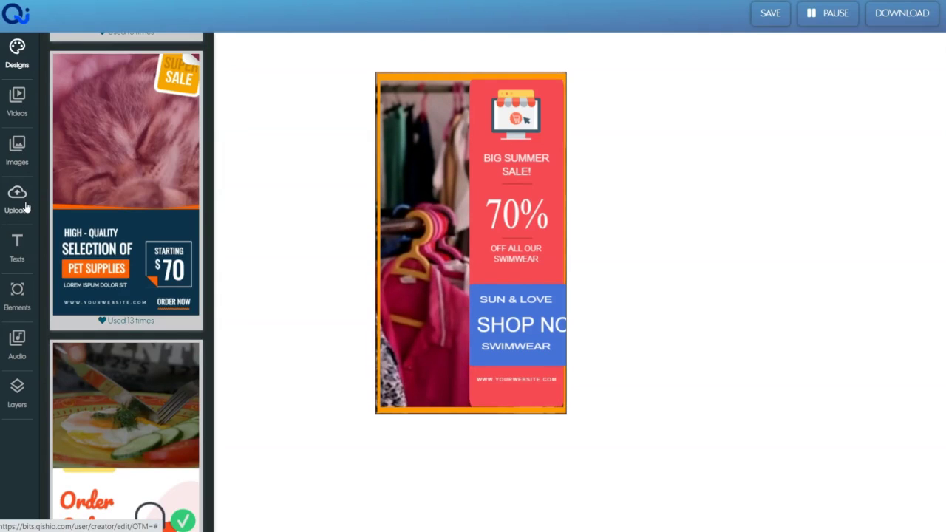
scroll(122, 317, "down", 3)
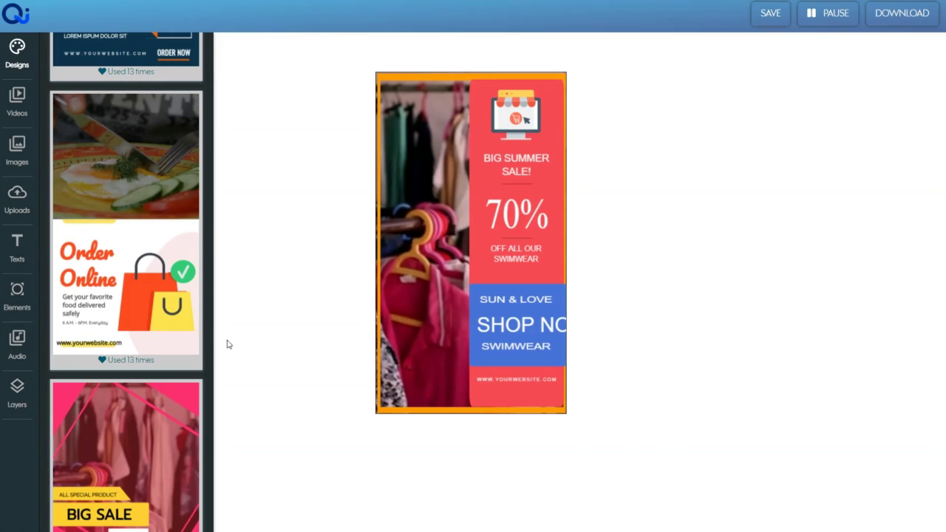
scroll(148, 329, "up", 10)
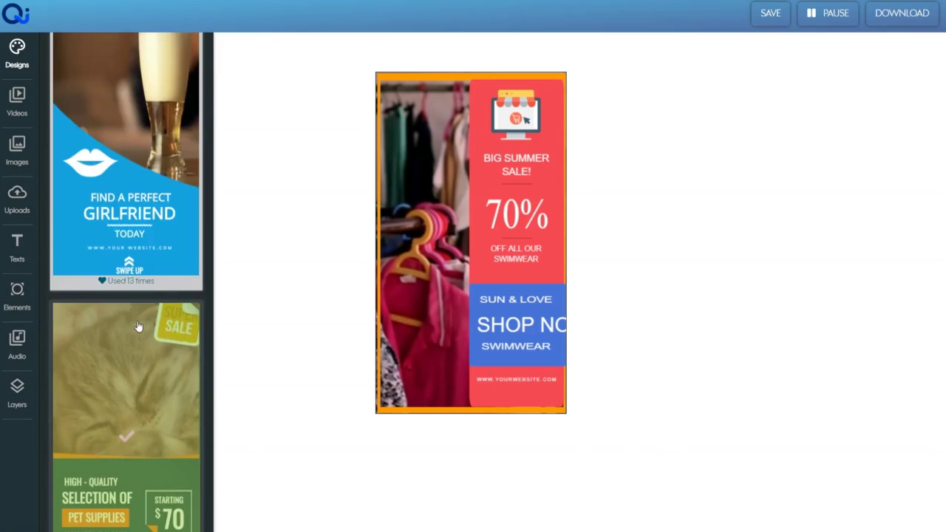
scroll(138, 323, "up", 10)
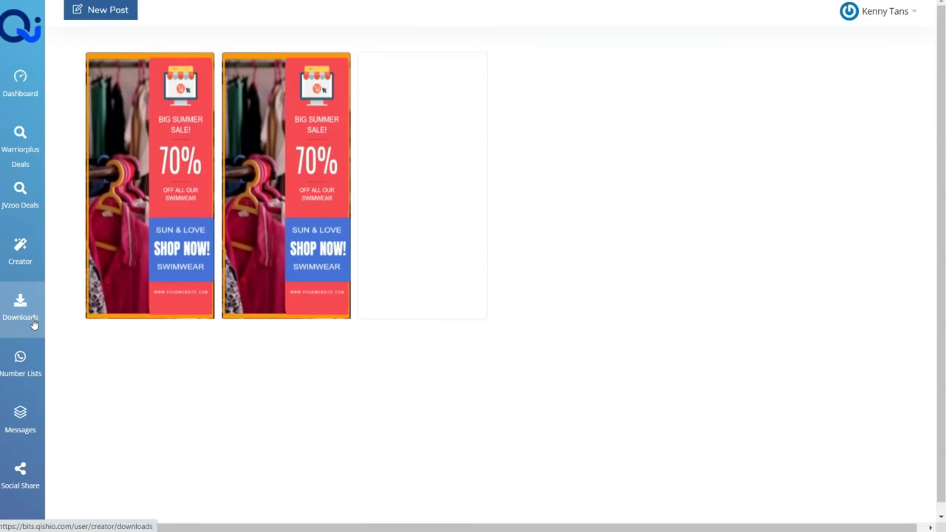
Step: Go to the Number Lists page with its empty WhatsApp numbers field
left_click(18, 372)
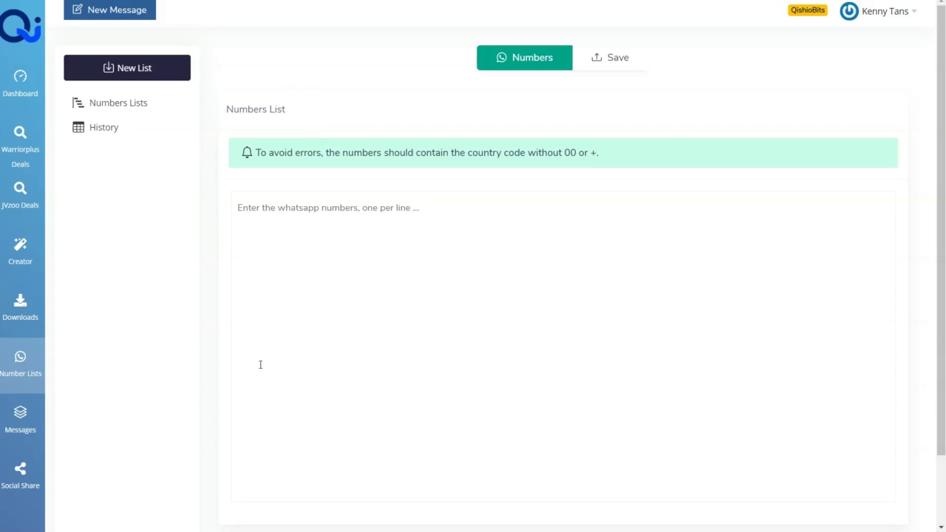
Step: Open Messages and view its Scheduled calendar, History, and empty RSS Feeds tabs
left_click(22, 419)
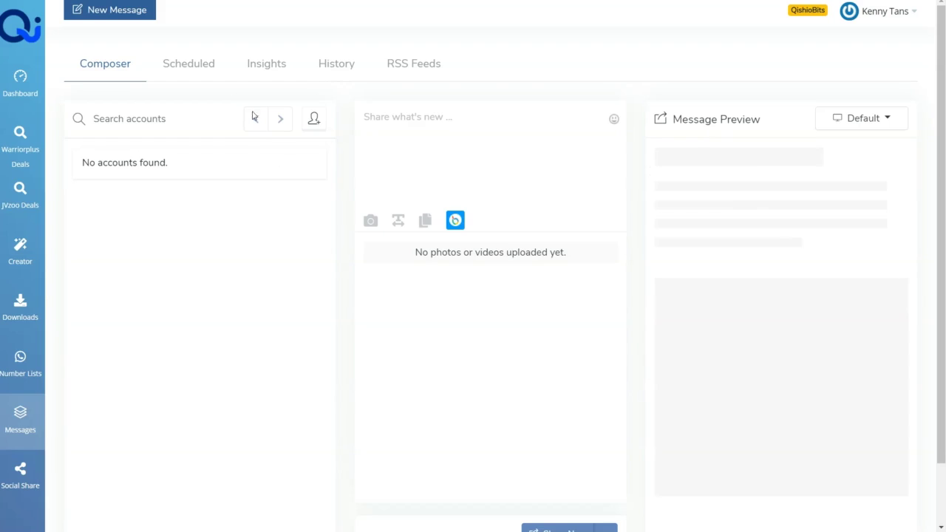
left_click(196, 66)
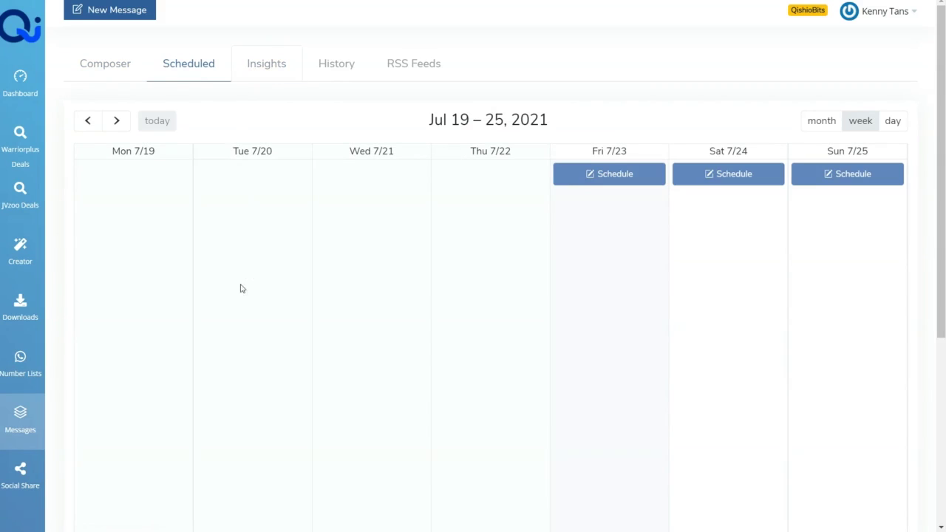
left_click(335, 61)
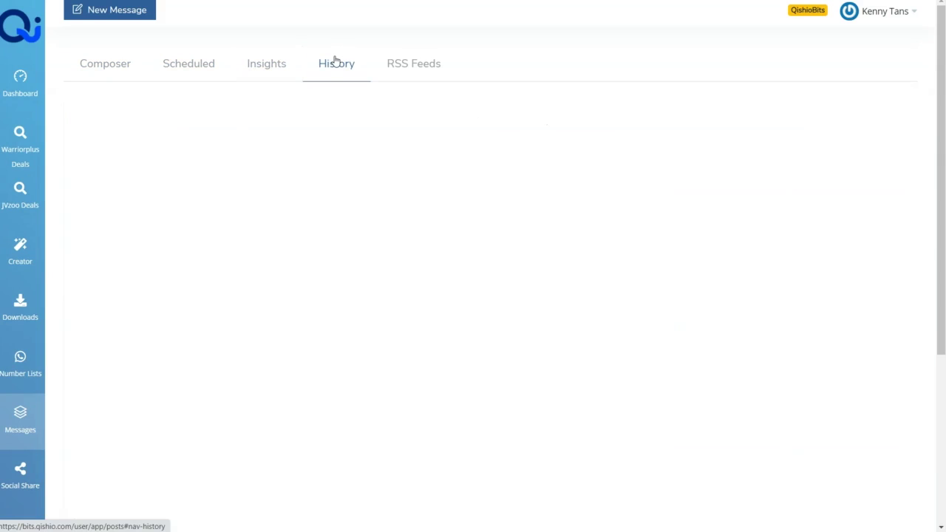
left_click(410, 66)
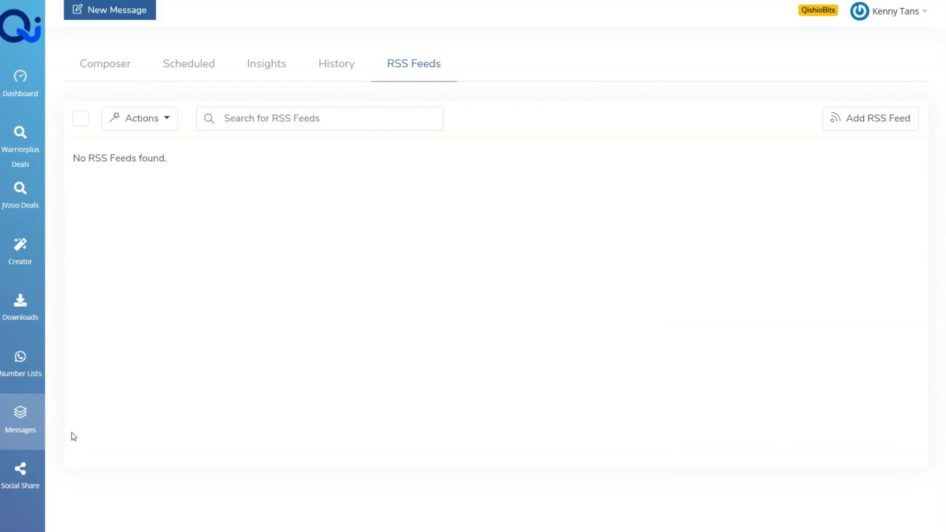
Step: Open Social Share and browse its WhatsApp URL field and social channel buttons
left_click(29, 471)
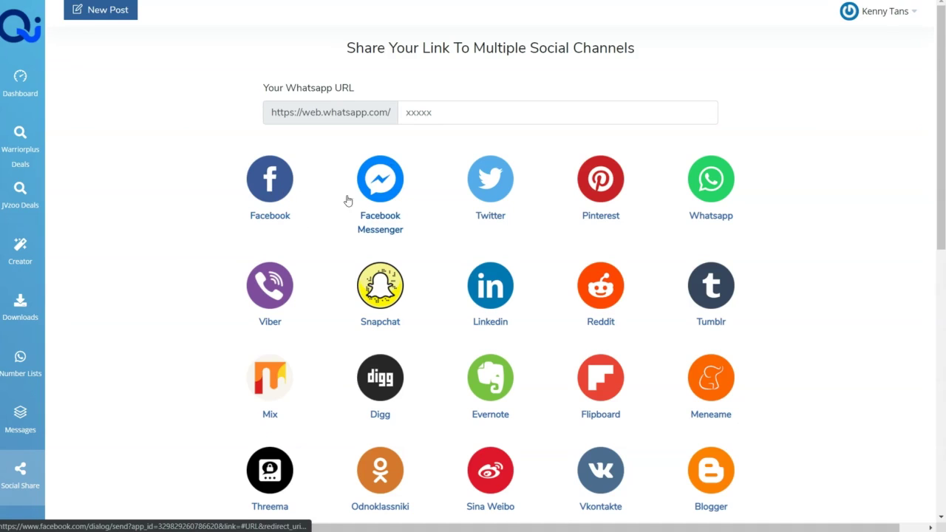
scroll(621, 355, "down", 4)
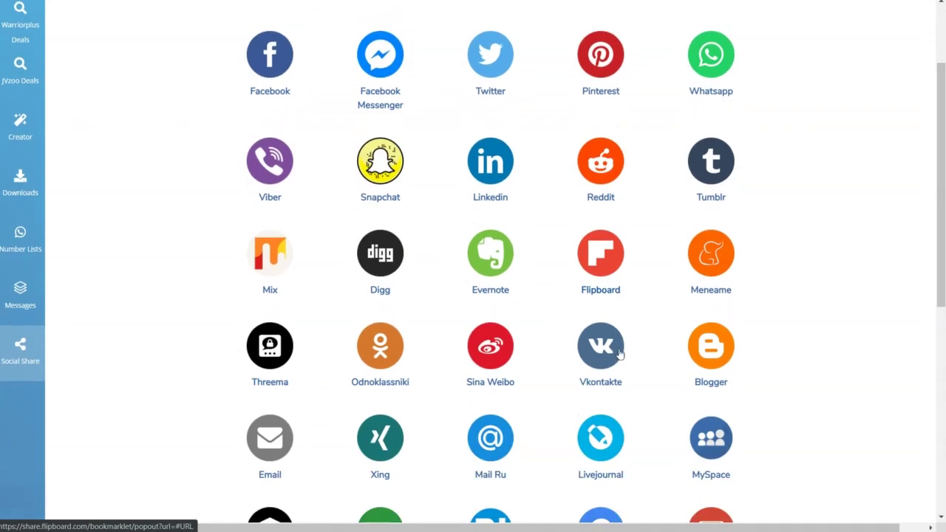
scroll(473, 333, "down", 3)
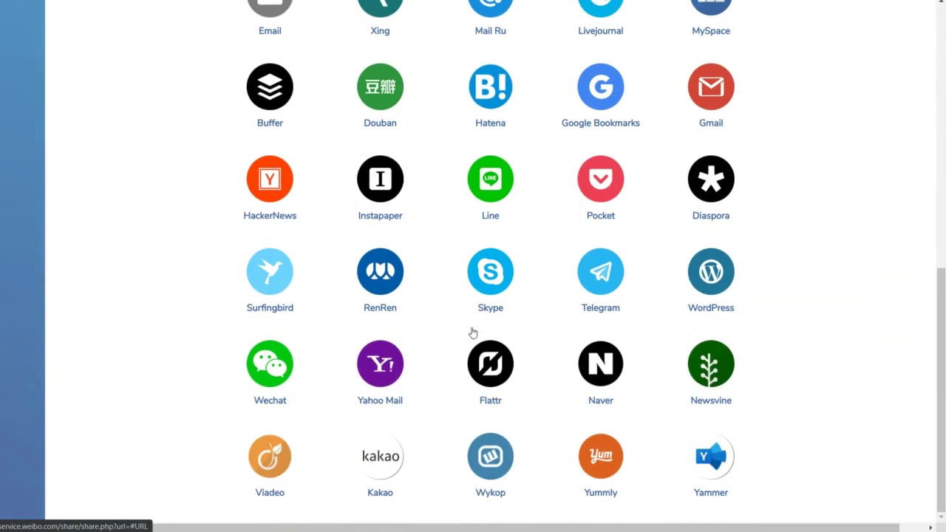
scroll(470, 332, "up", 7)
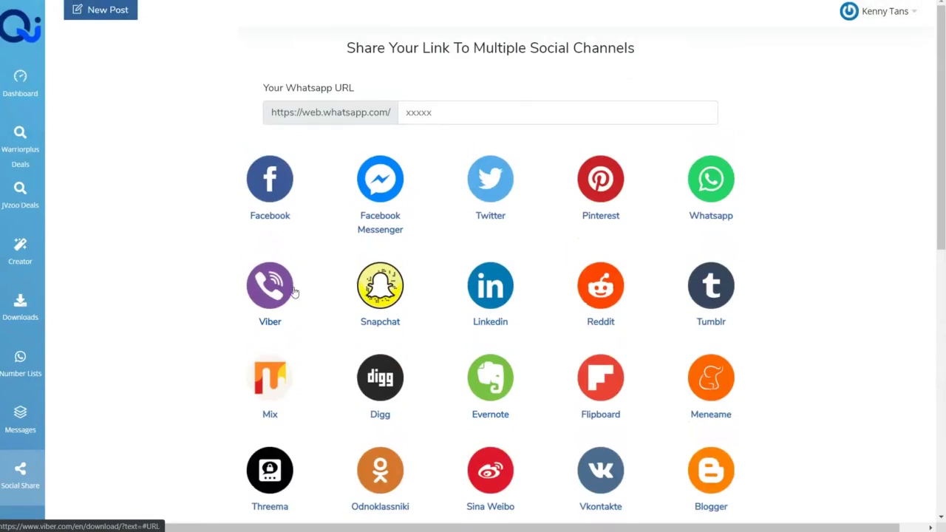
scroll(196, 265, "down", 3)
scroll(200, 299, "up", 3)
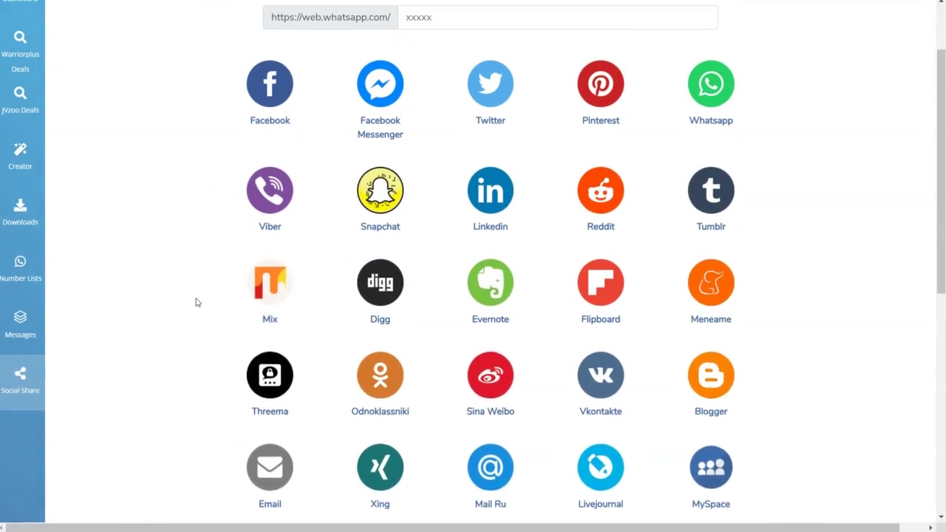